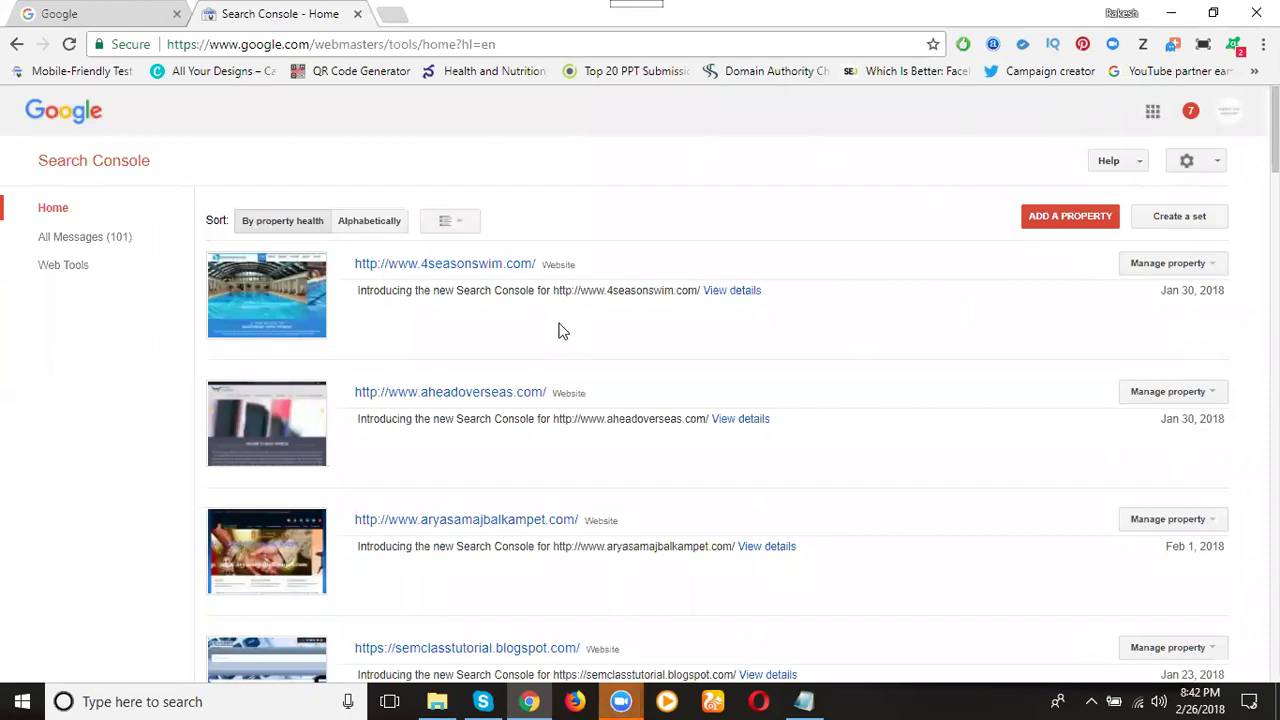
# Open the 4seasonswim.com property's dashboard from the property list
pyautogui.scroll(-2, 563, 331)
pyautogui.scroll(-2, 561, 330)
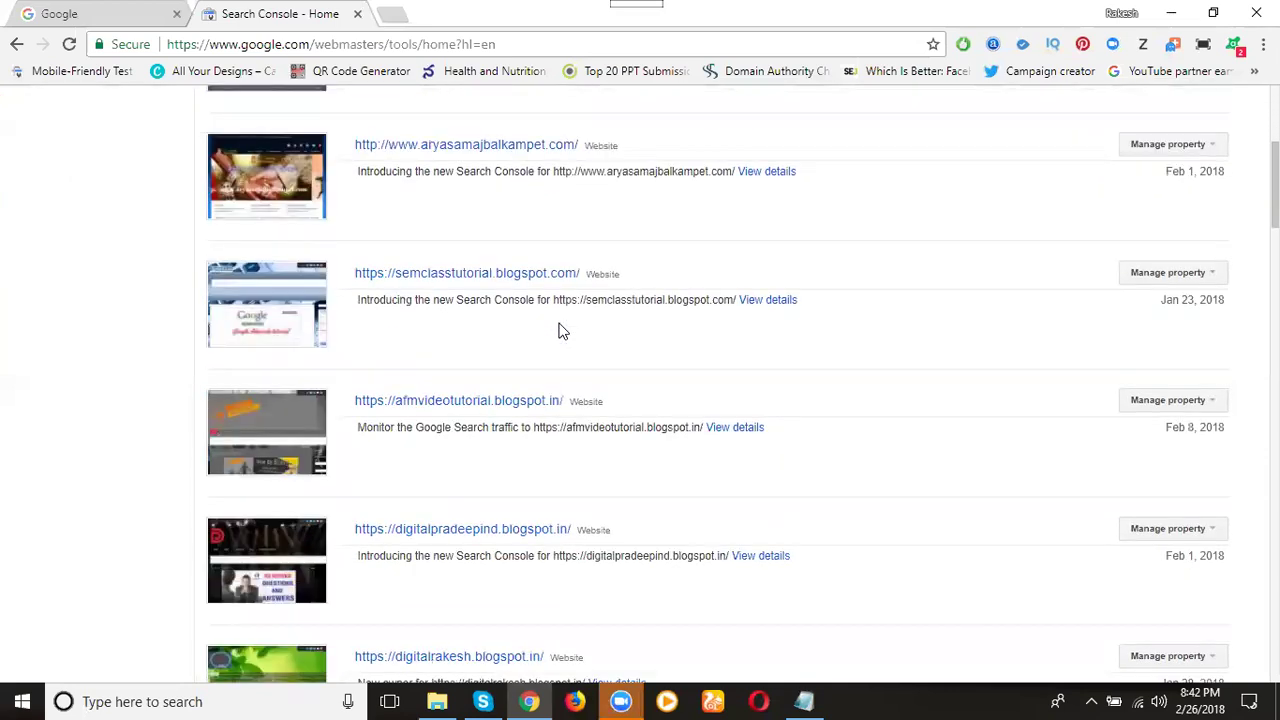
pyautogui.scroll(4, 561, 330)
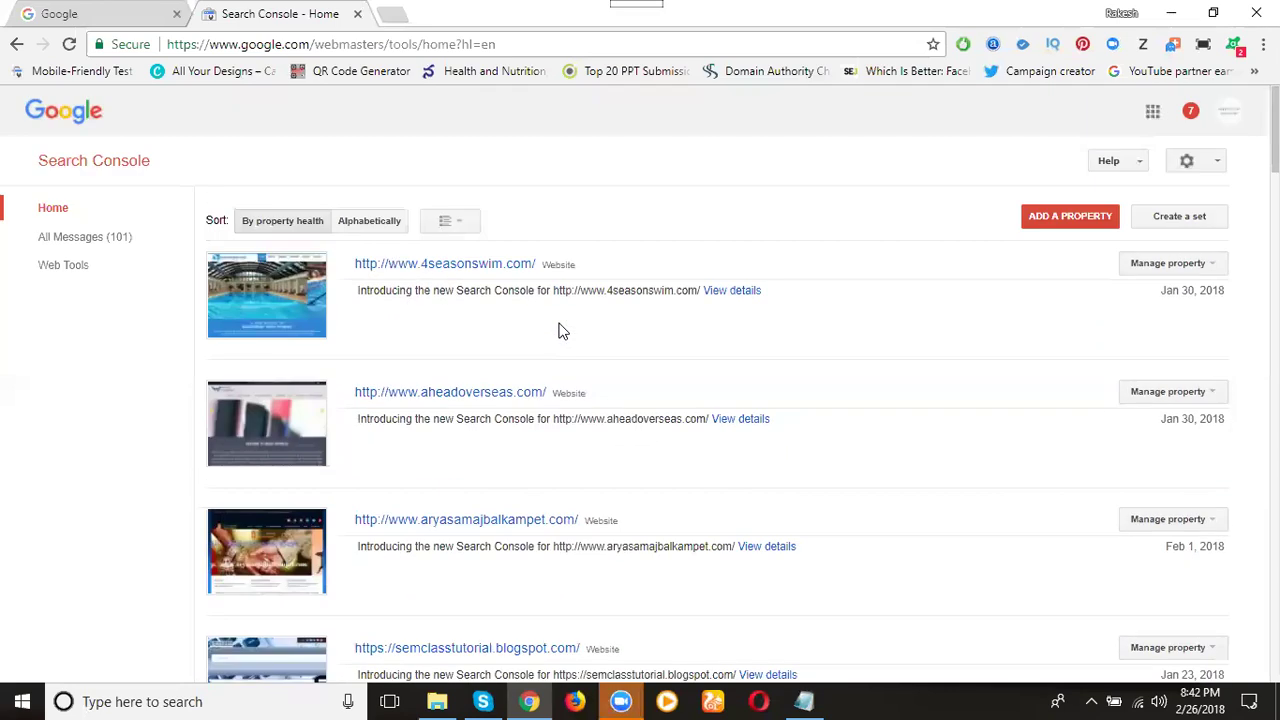
pyautogui.click(437, 266)
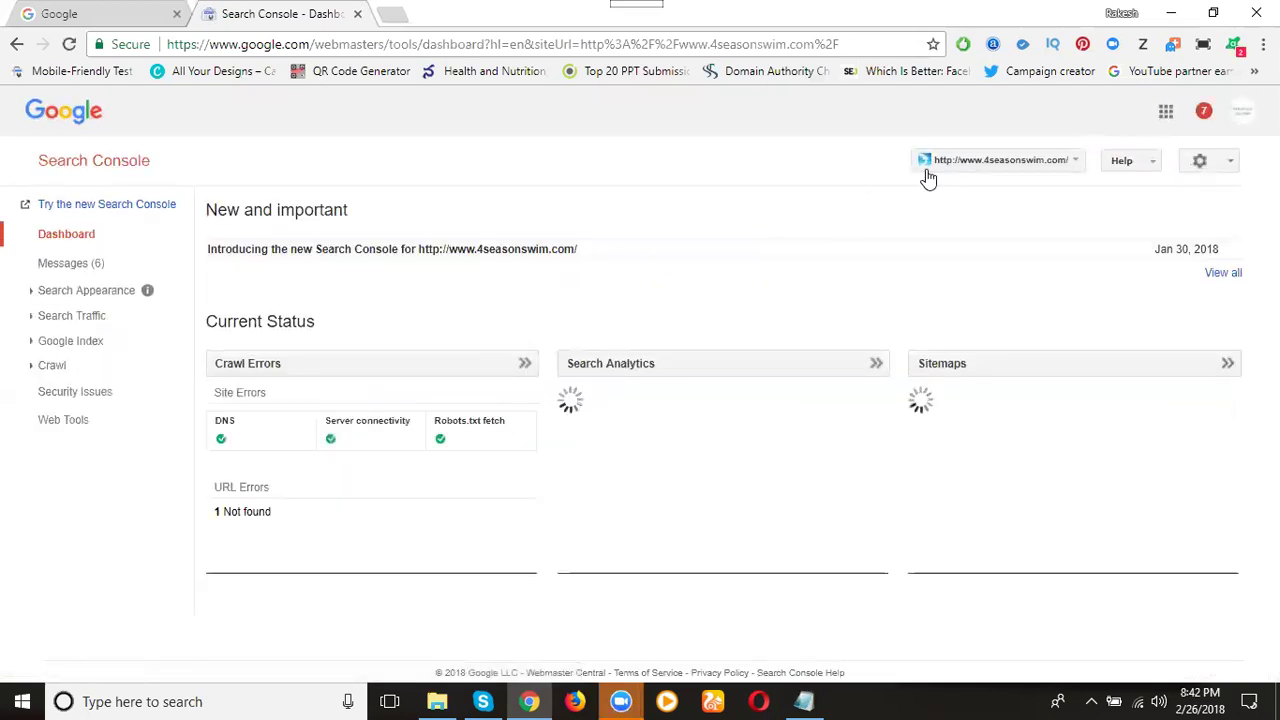
# Switch to the rakeshtechsolutions.com property and expand Search Traffic in the left navigation
pyautogui.click(954, 164)
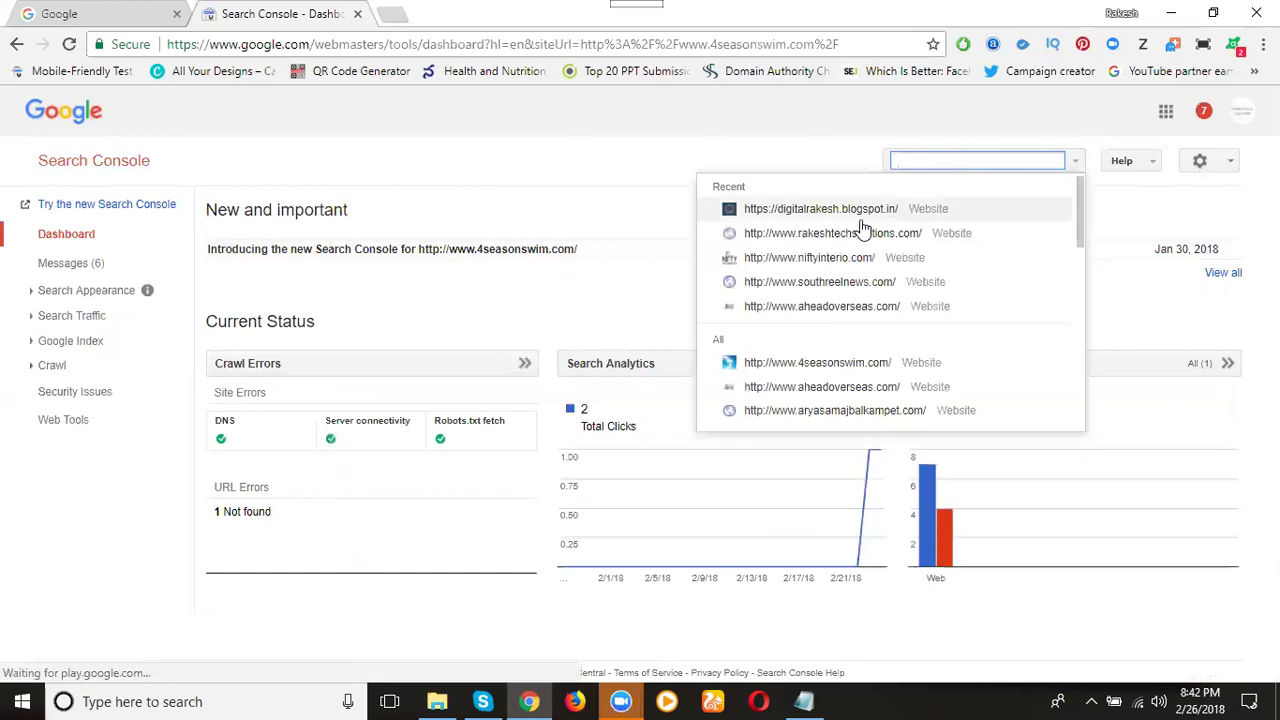
pyautogui.click(838, 235)
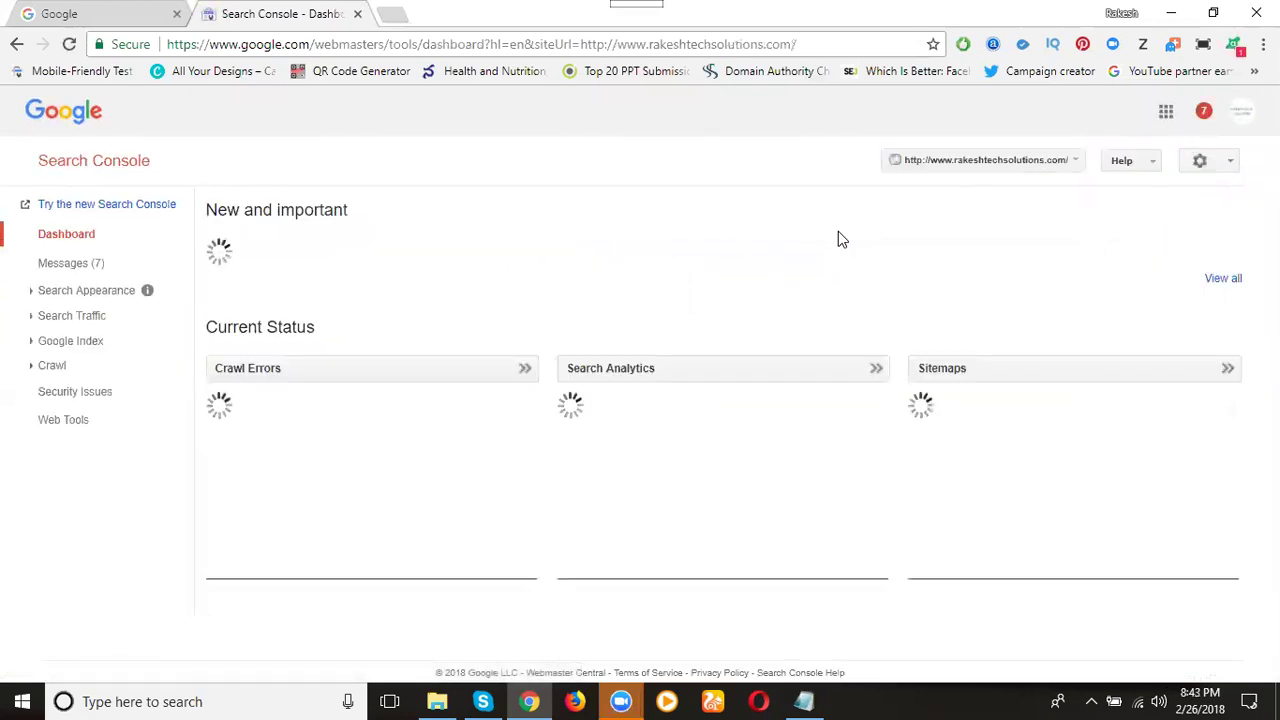
pyautogui.click(60, 318)
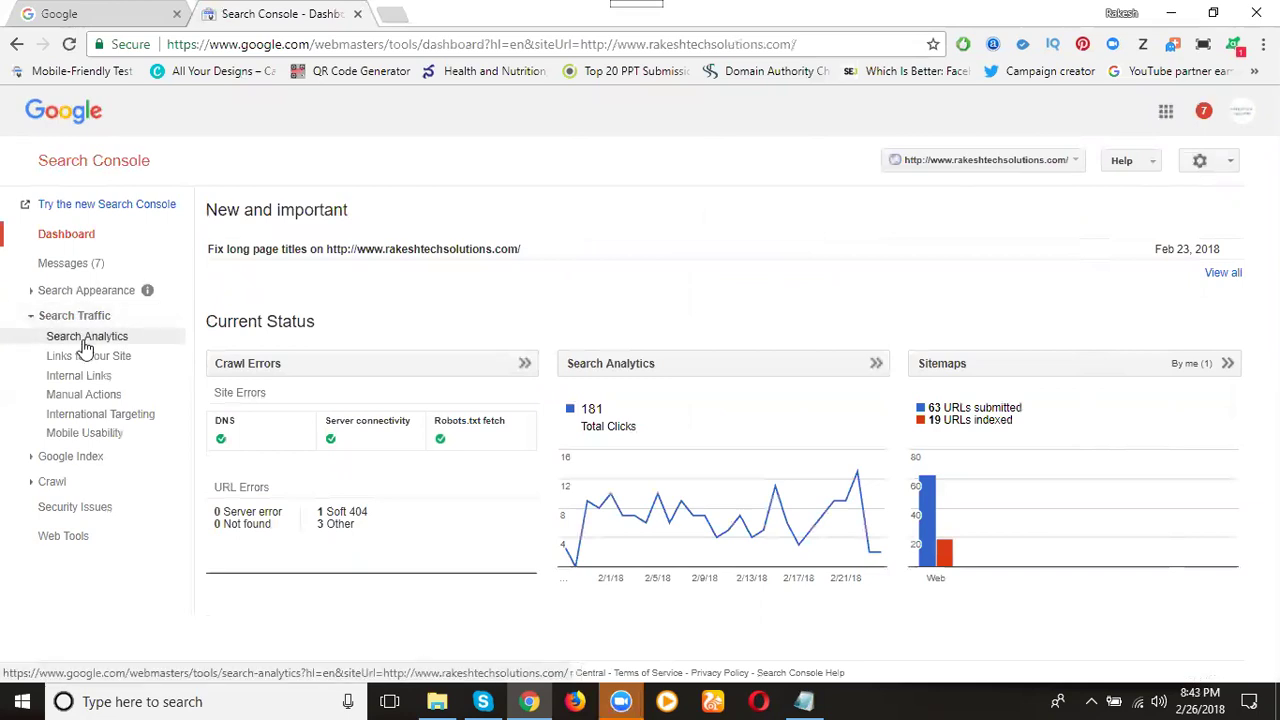
# Open Search Analytics and review the last-28-days queries by clicks, top query at 40
pyautogui.click(85, 340)
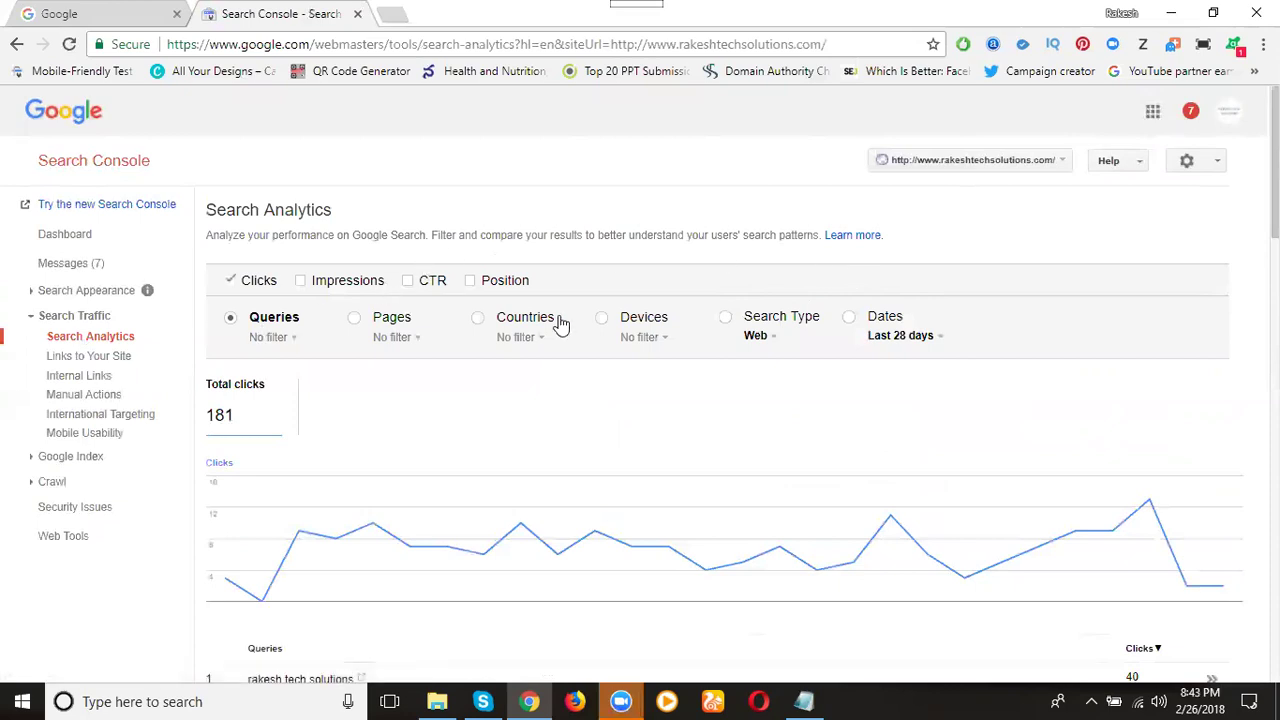
pyautogui.scroll(-2, 561, 325)
pyautogui.scroll(-2, 561, 325)
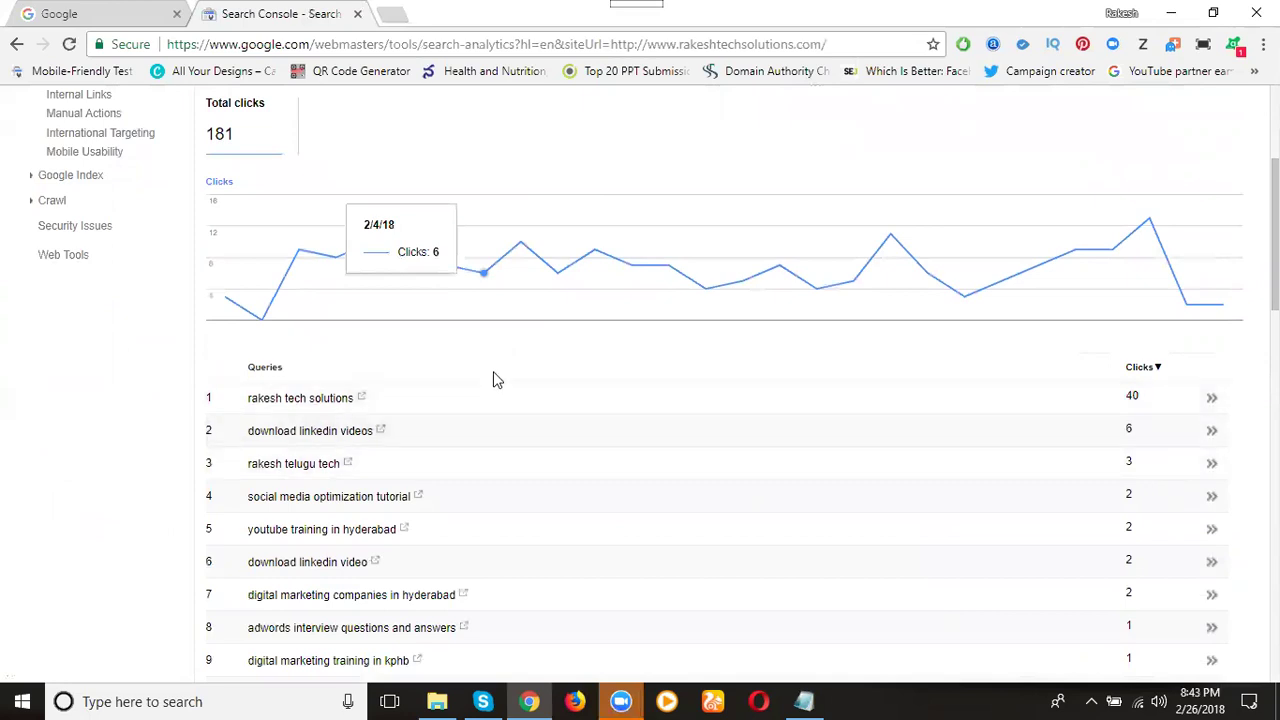
pyautogui.scroll(3, 493, 376)
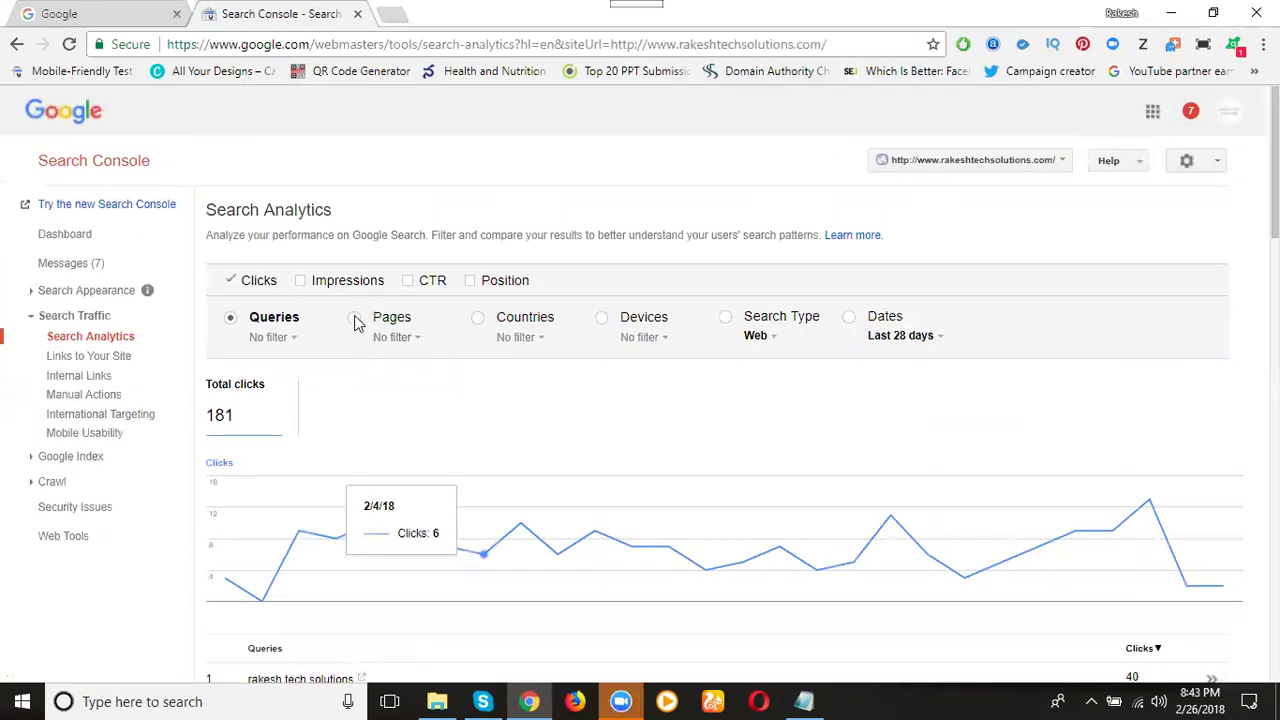
# Group the Search Analytics clicks by page and scroll through the page list
pyautogui.click(356, 318)
pyautogui.scroll(-3, 610, 308)
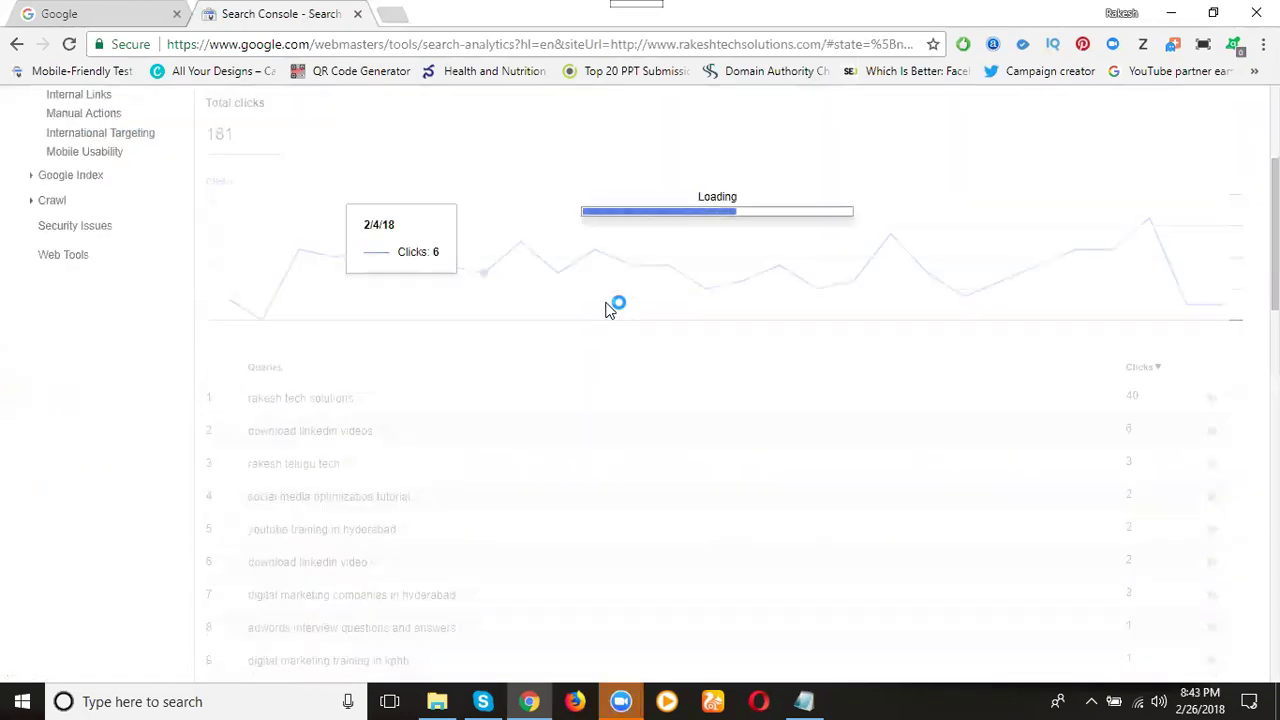
pyautogui.scroll(-1, 605, 308)
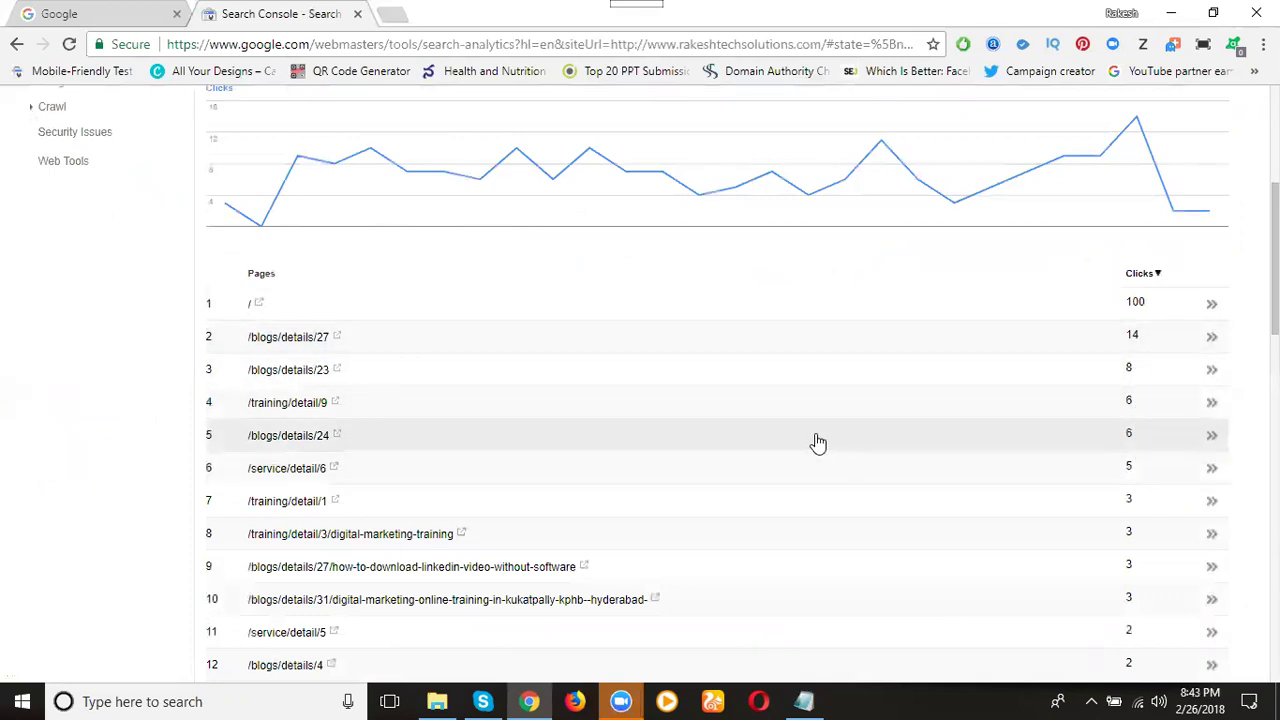
pyautogui.scroll(4, 816, 443)
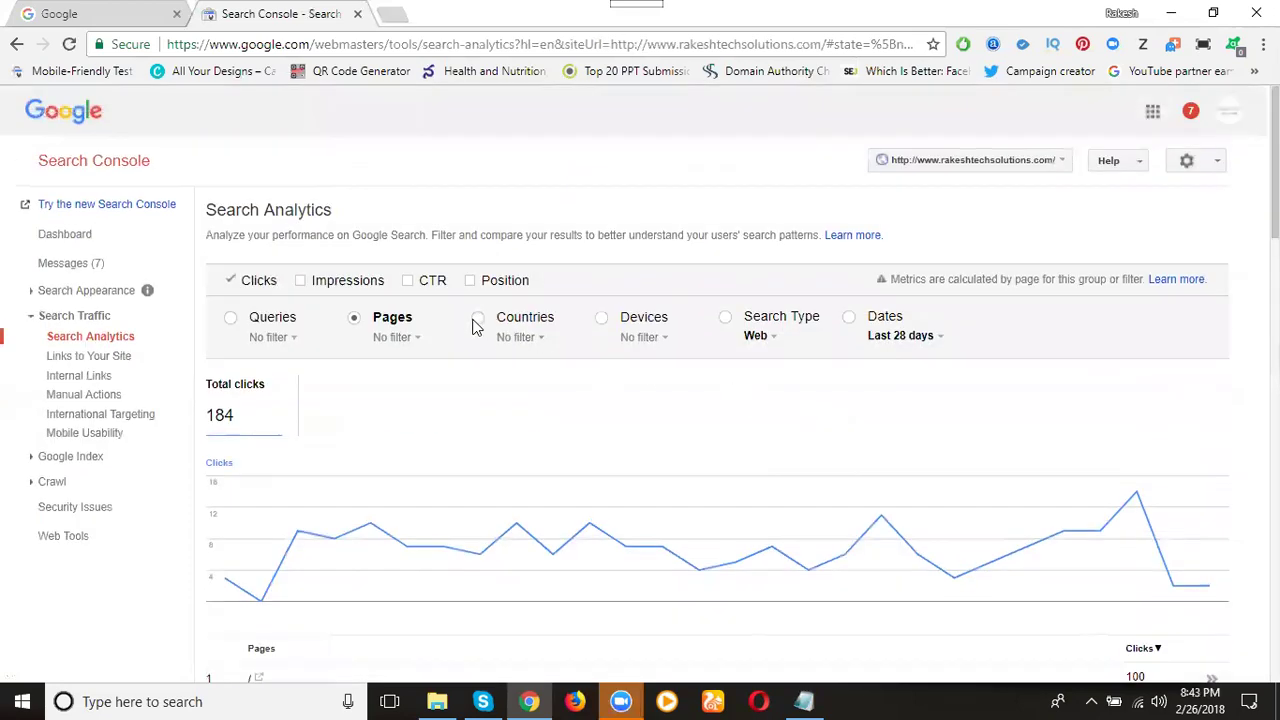
# Regroup the clicks by country and review the breakdown led by India
pyautogui.click(477, 320)
pyautogui.scroll(-3, 766, 337)
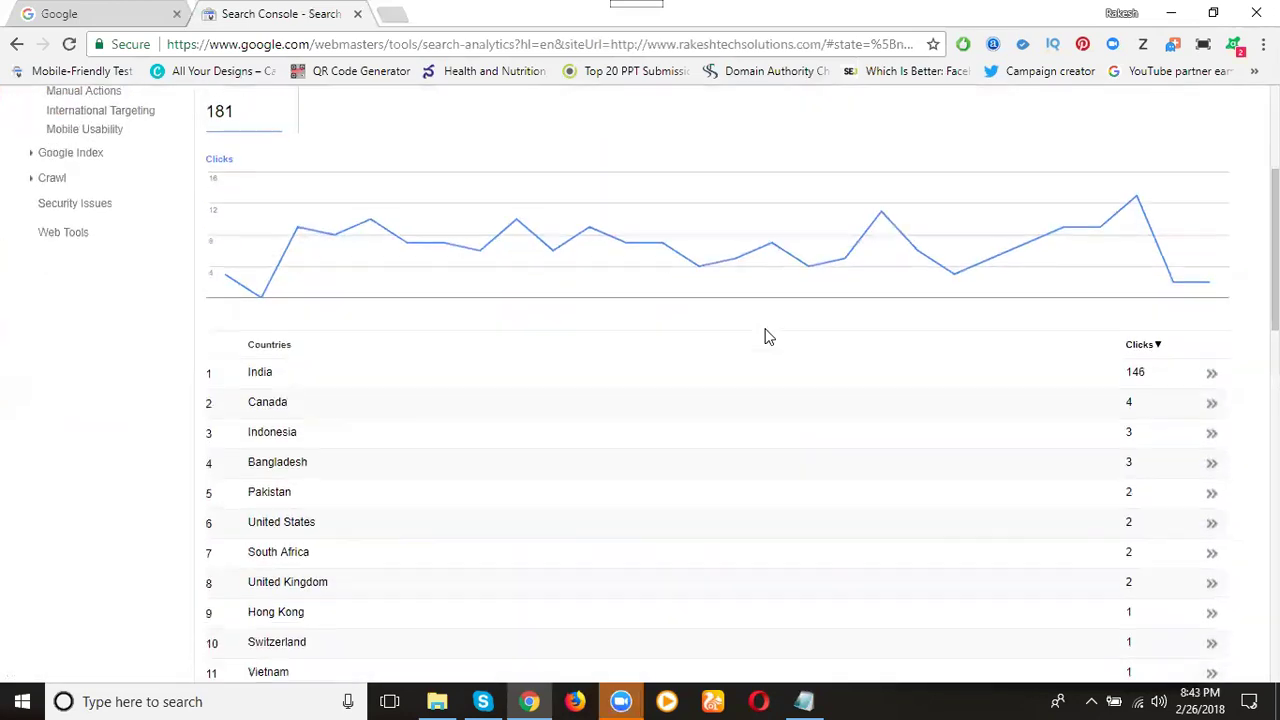
pyautogui.scroll(-1, 764, 337)
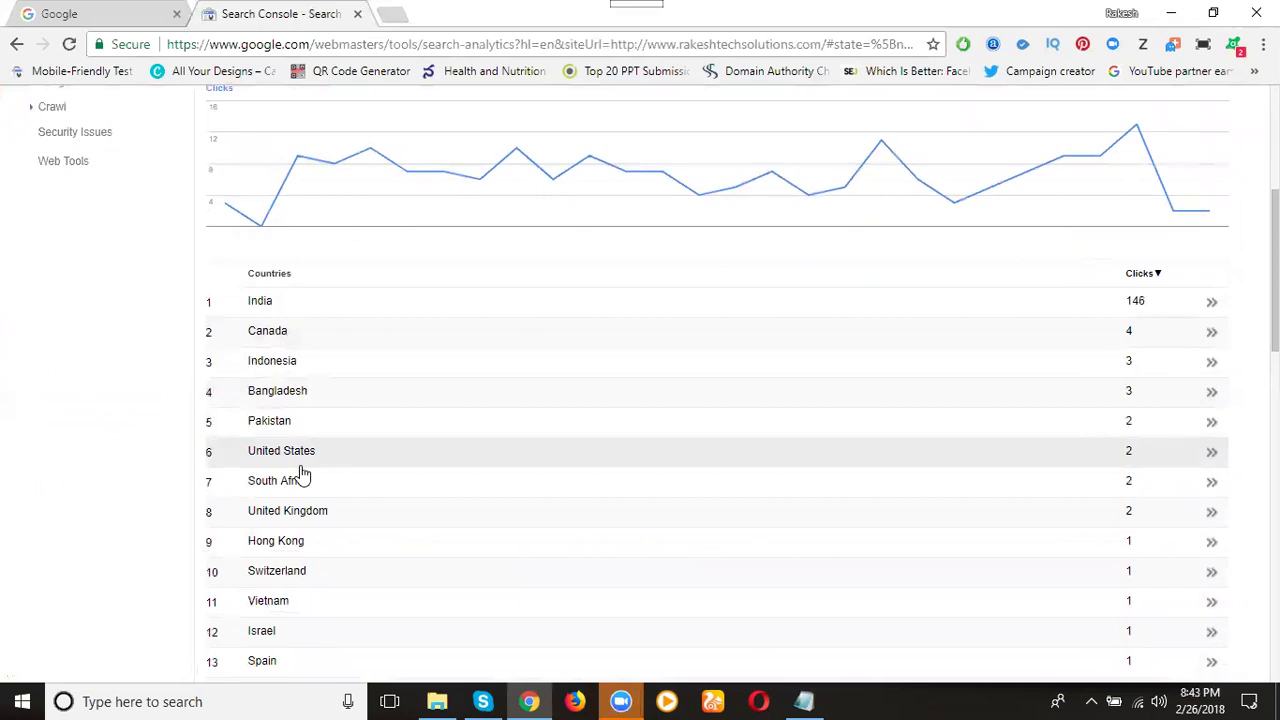
pyautogui.scroll(2, 303, 476)
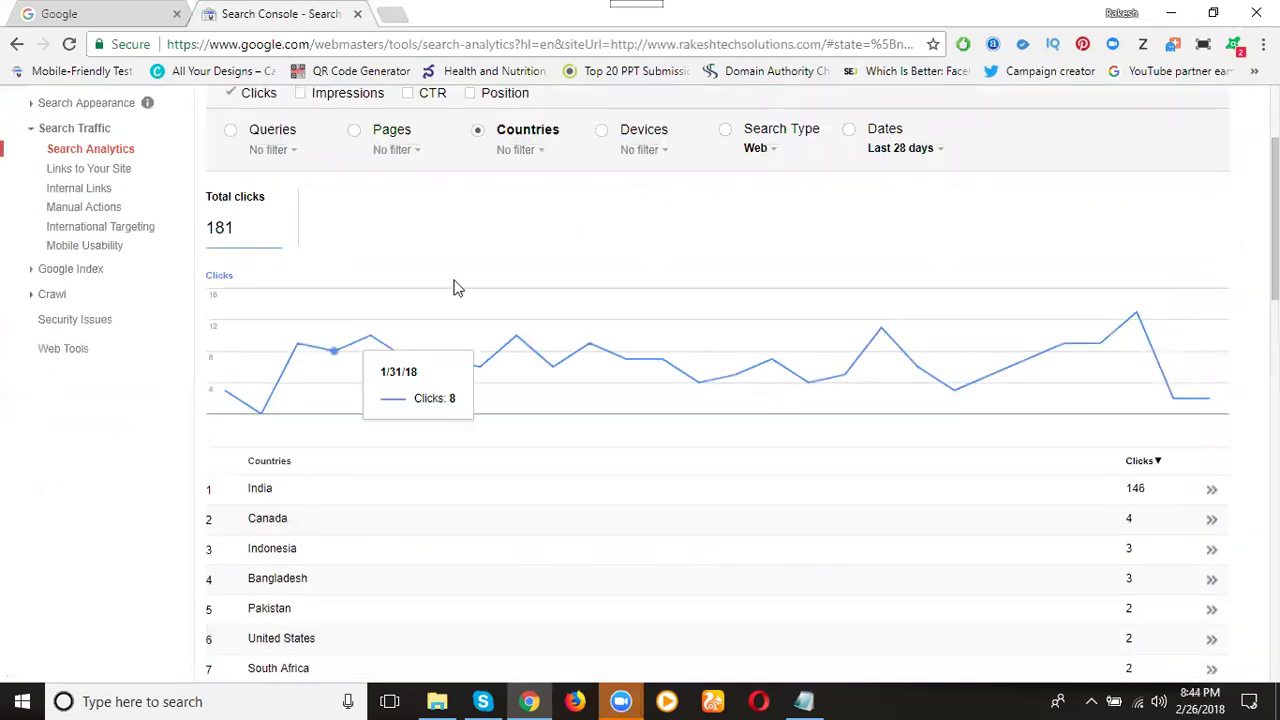
# Group the clicks by device (Desktop 133, Mobile 48), then by search type
pyautogui.click(603, 133)
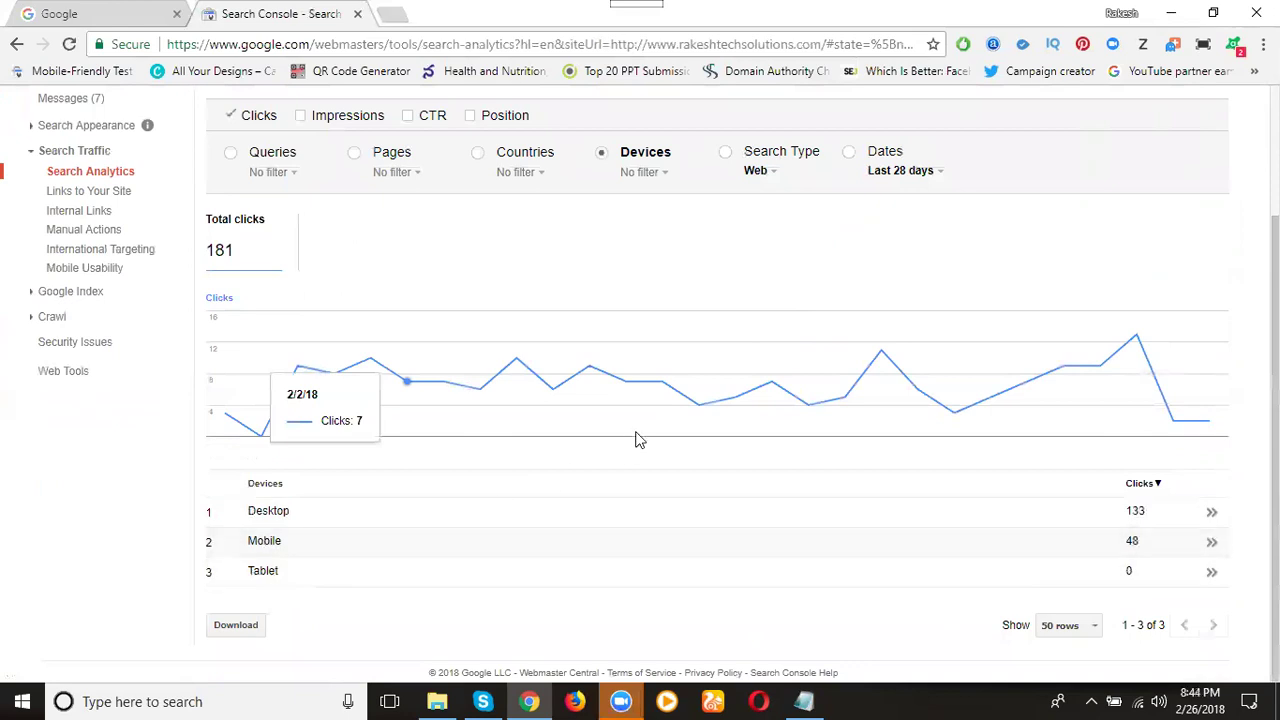
pyautogui.scroll(1, 709, 317)
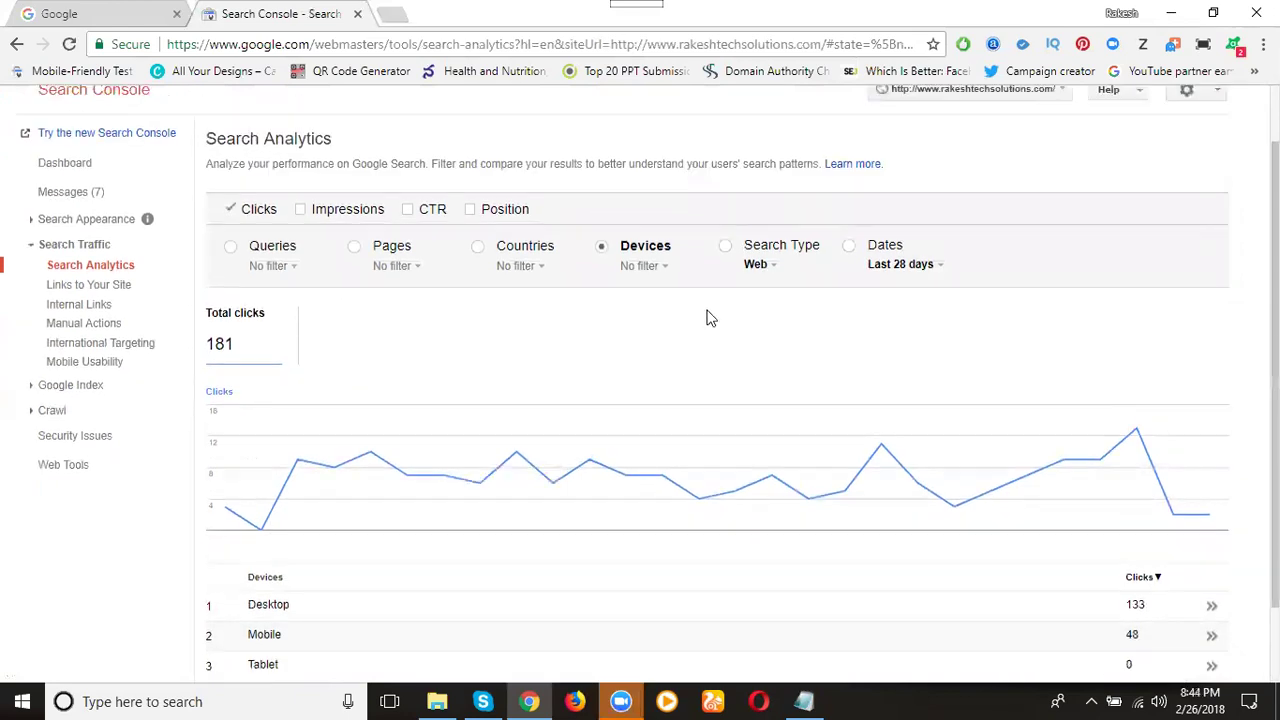
pyautogui.click(729, 249)
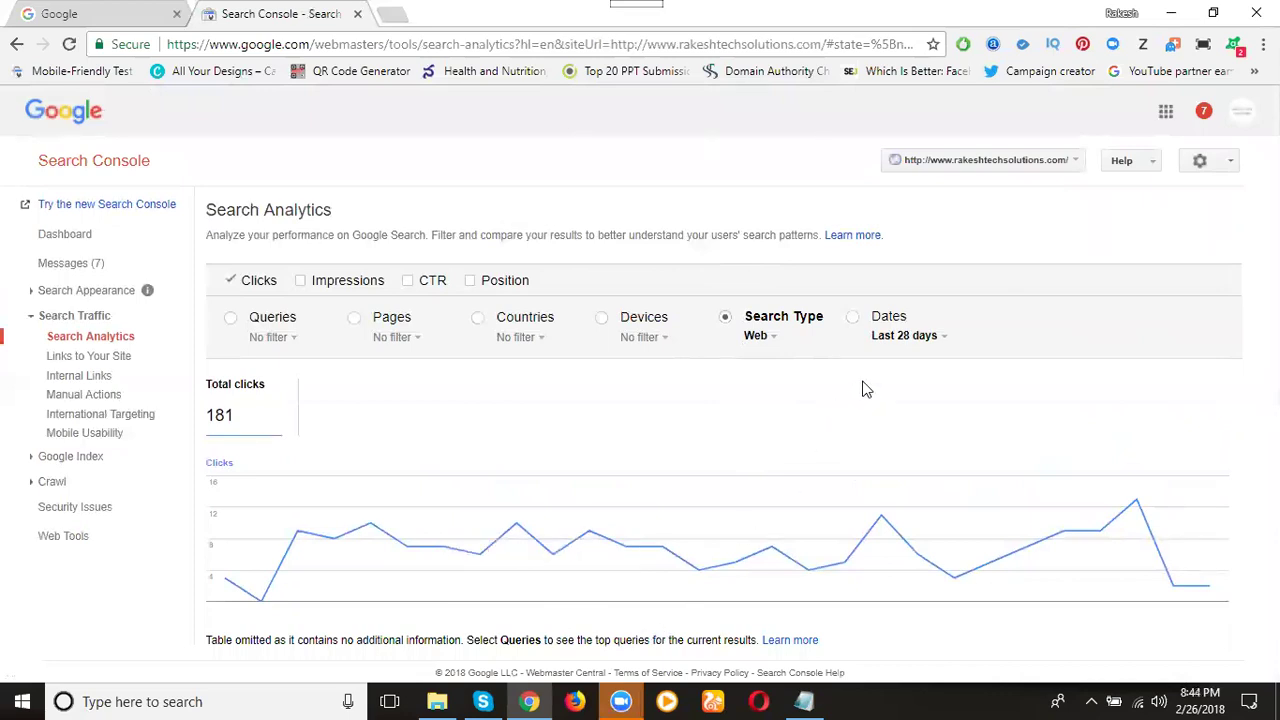
# Group the clicks by date and review daily counts, peaking at 13 on 2/22/18
pyautogui.click(853, 320)
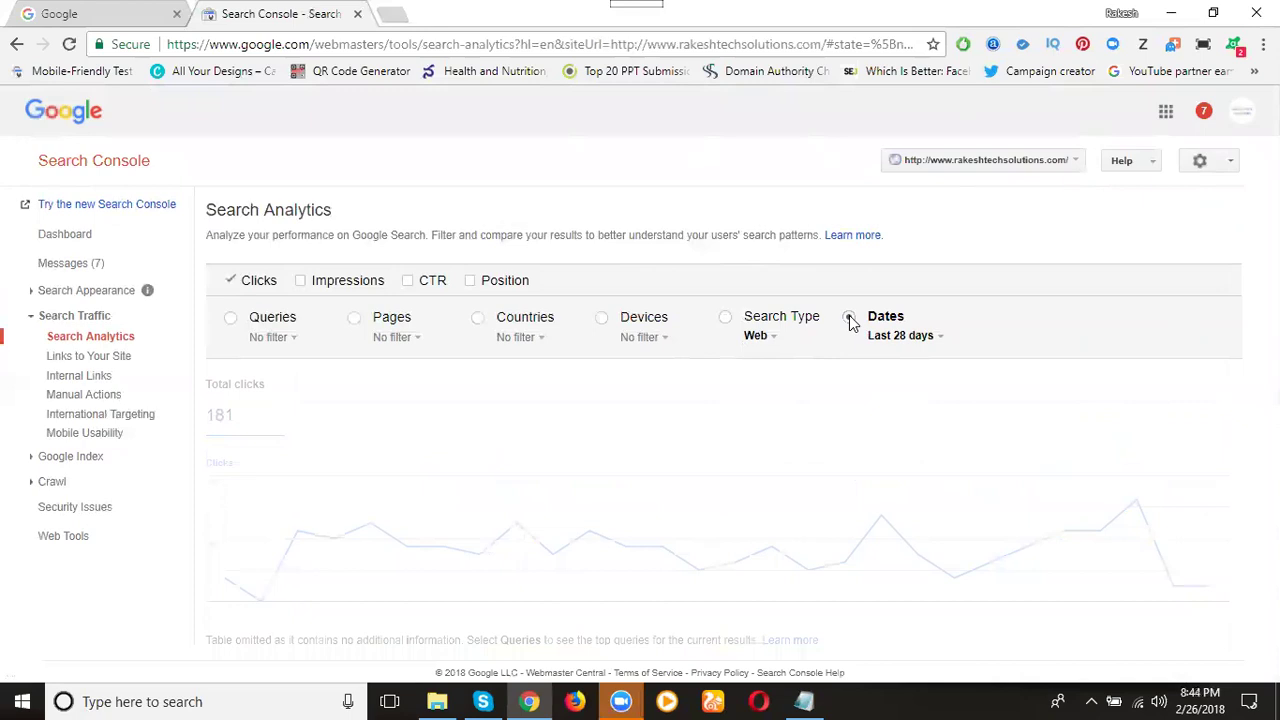
pyautogui.scroll(-4, 1008, 374)
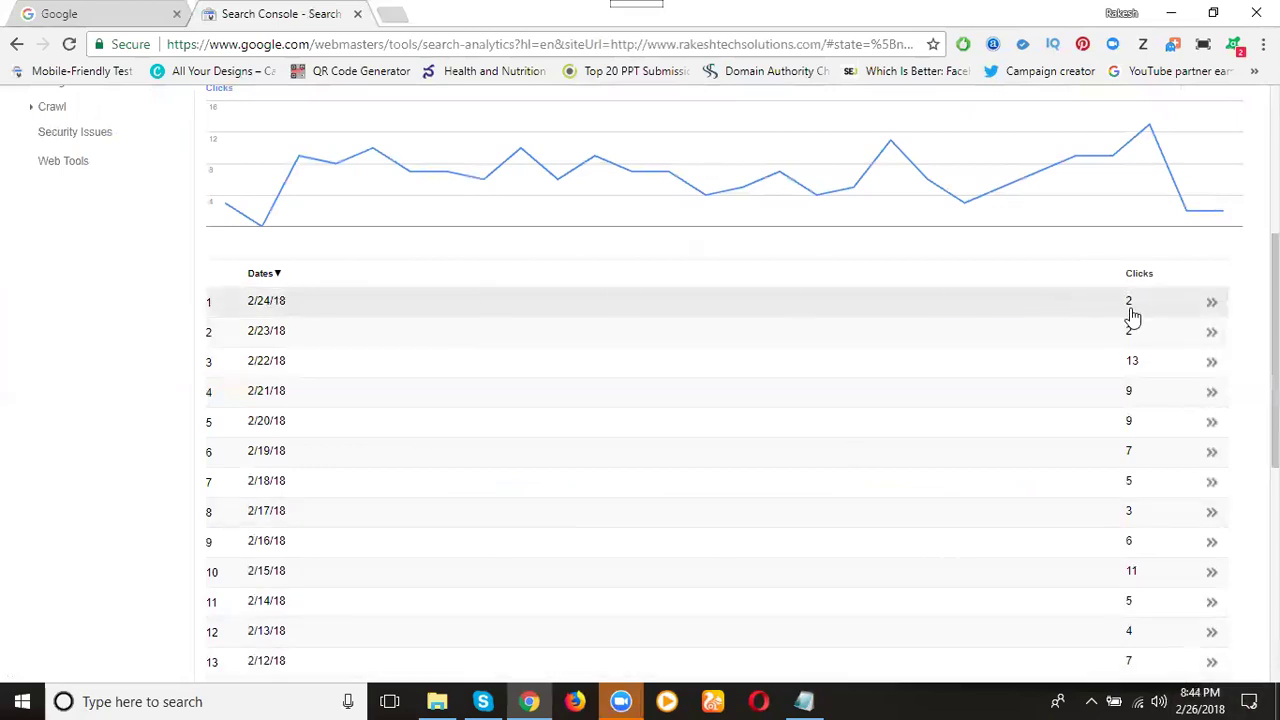
pyautogui.scroll(4, 791, 371)
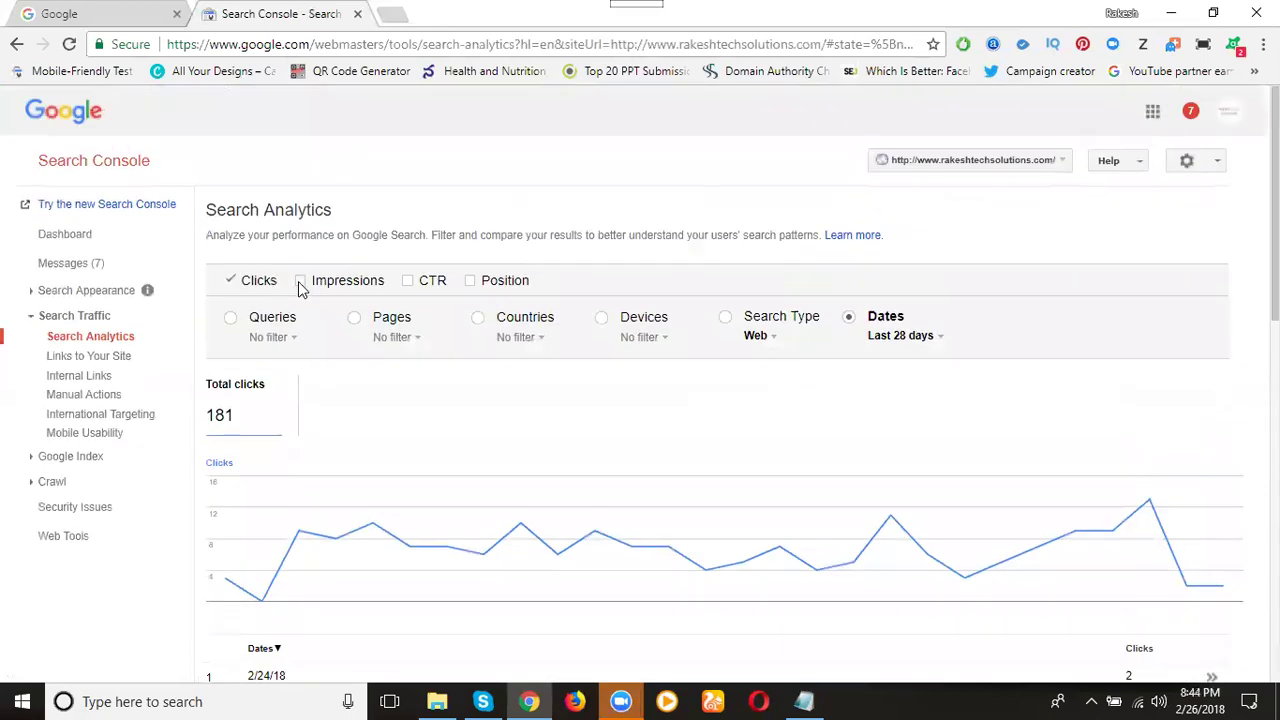
# Add Impressions (13,619), CTR (1.33%) and Position (64.6) beside clicks, grouped by query
pyautogui.click(300, 283)
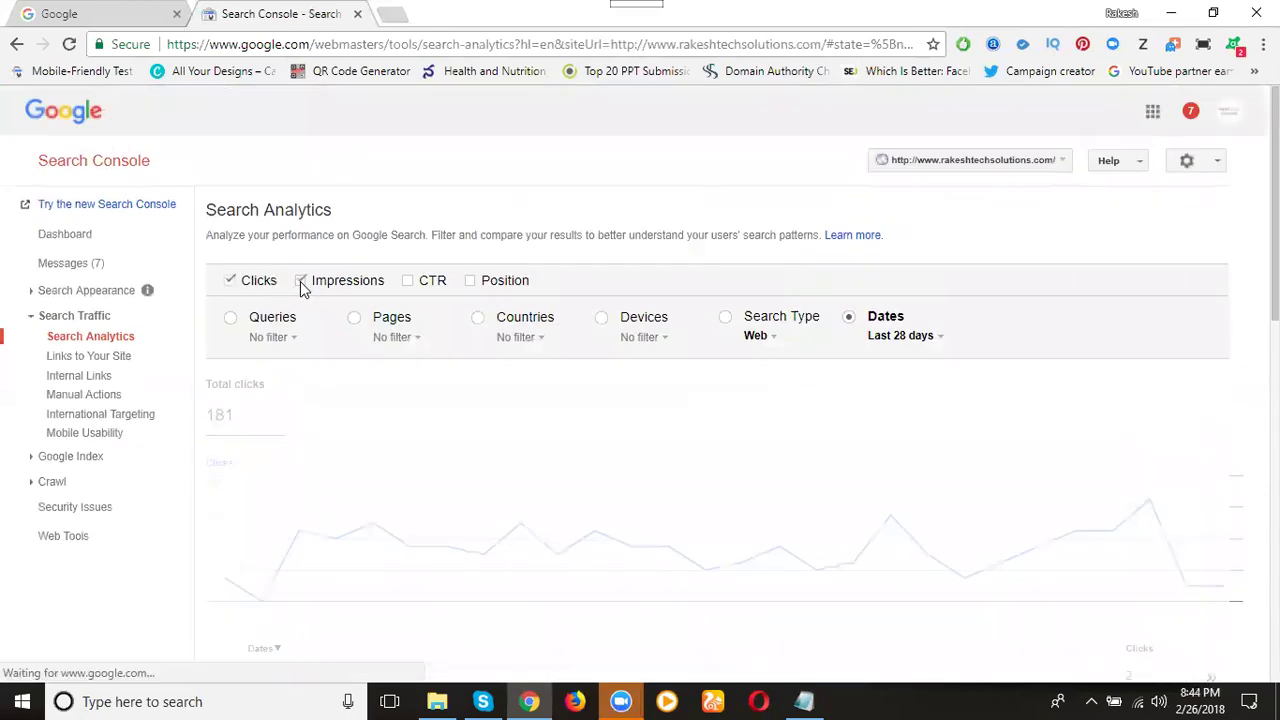
pyautogui.click(407, 282)
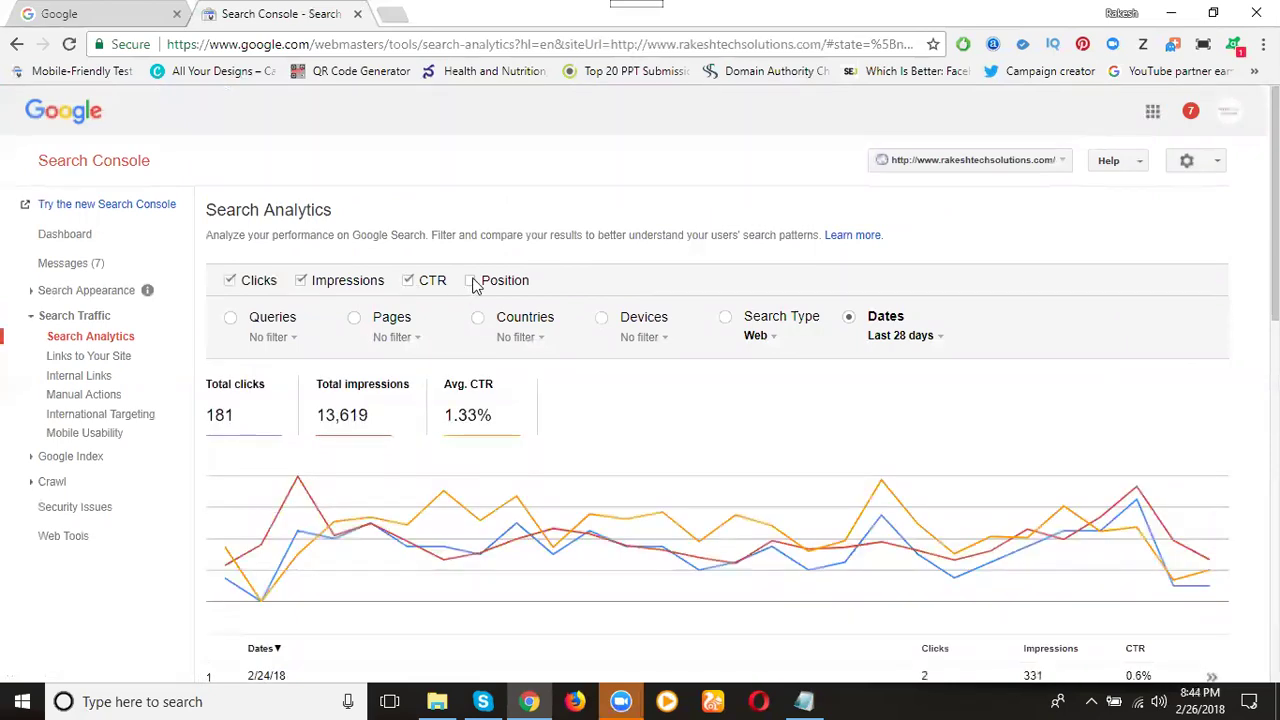
pyautogui.click(472, 282)
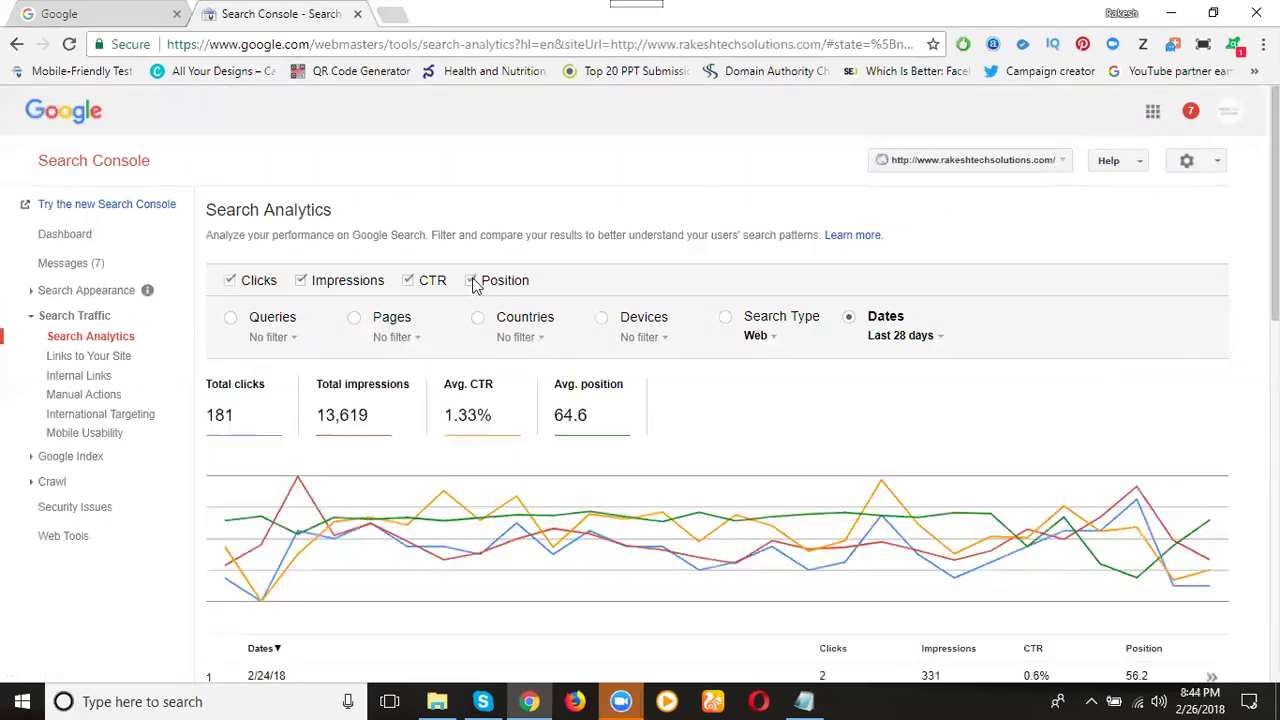
pyautogui.click(231, 319)
pyautogui.scroll(-5, 640, 340)
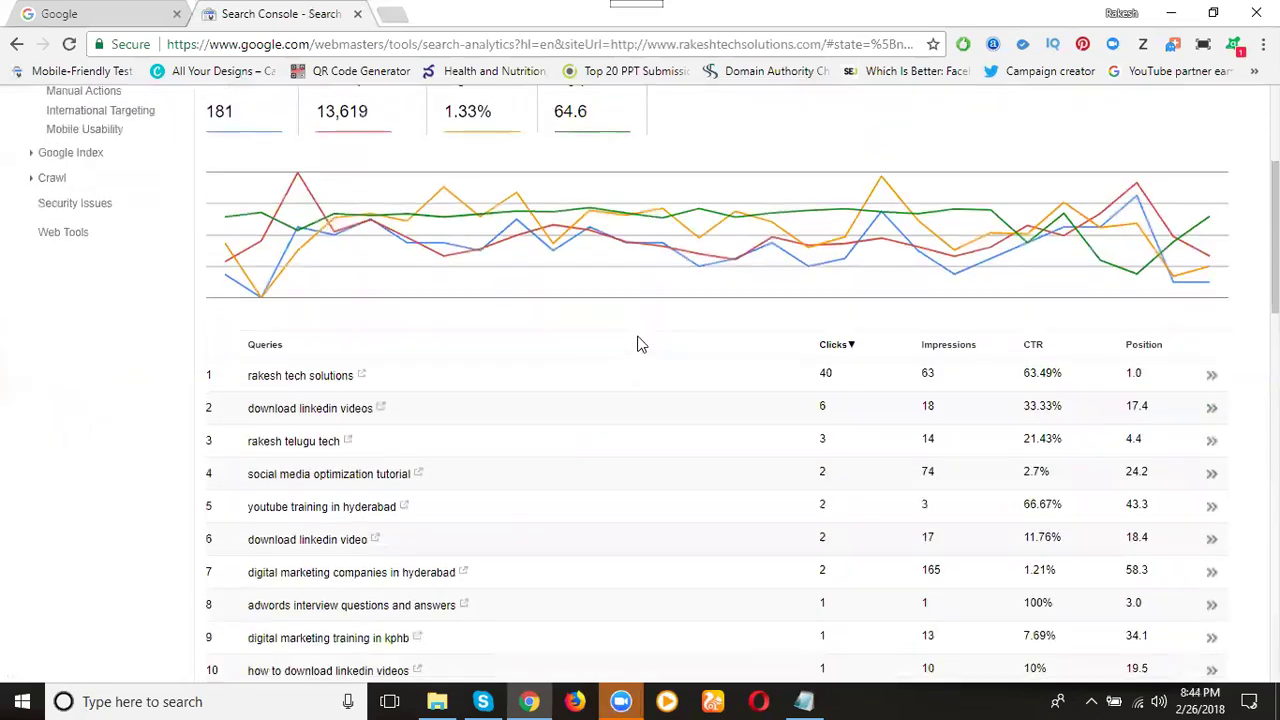